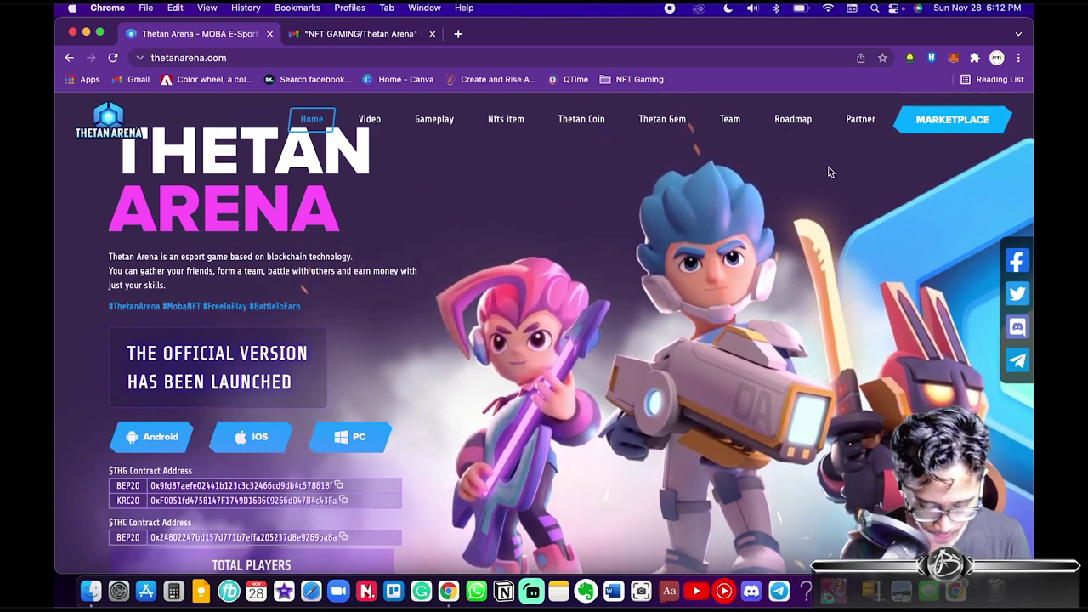
- Open the marketplace's Connect Wallet page and check MetaMask, on Ethereum Mainnet with 0 ETH
click(928, 129)
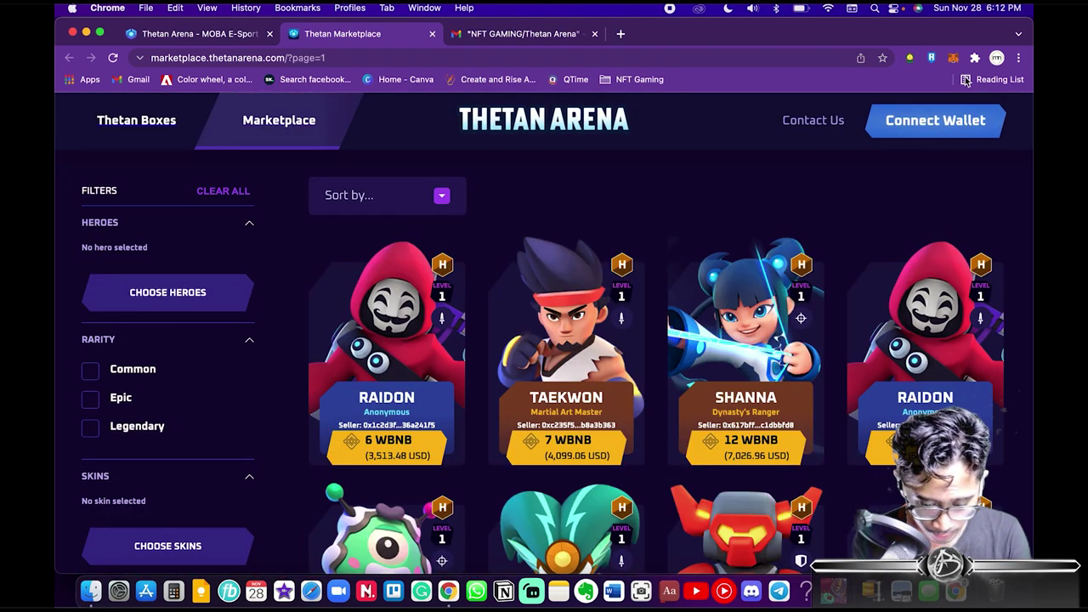
click(936, 122)
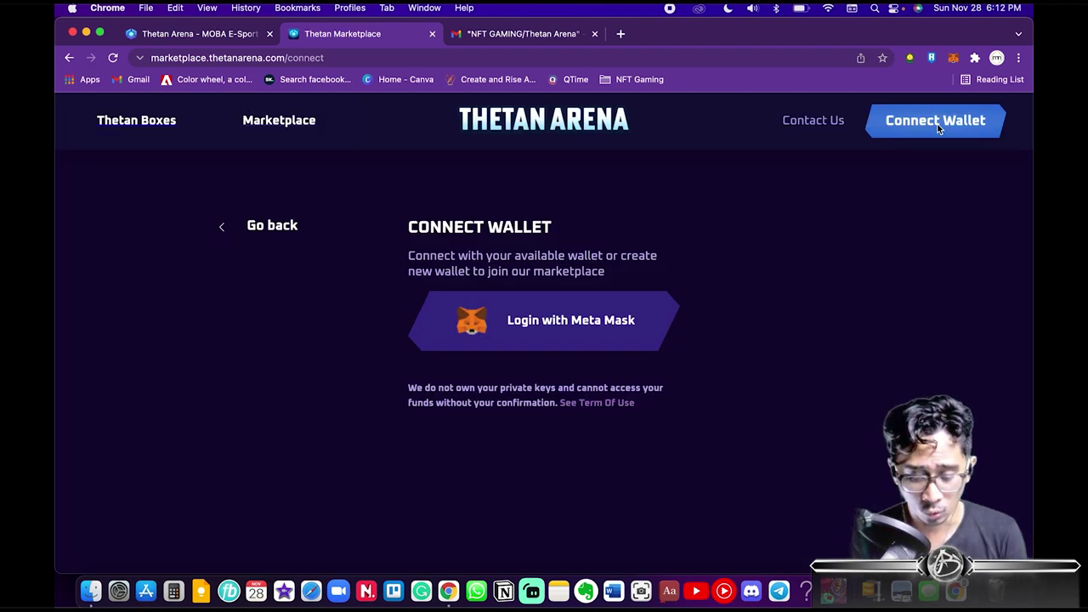
click(953, 58)
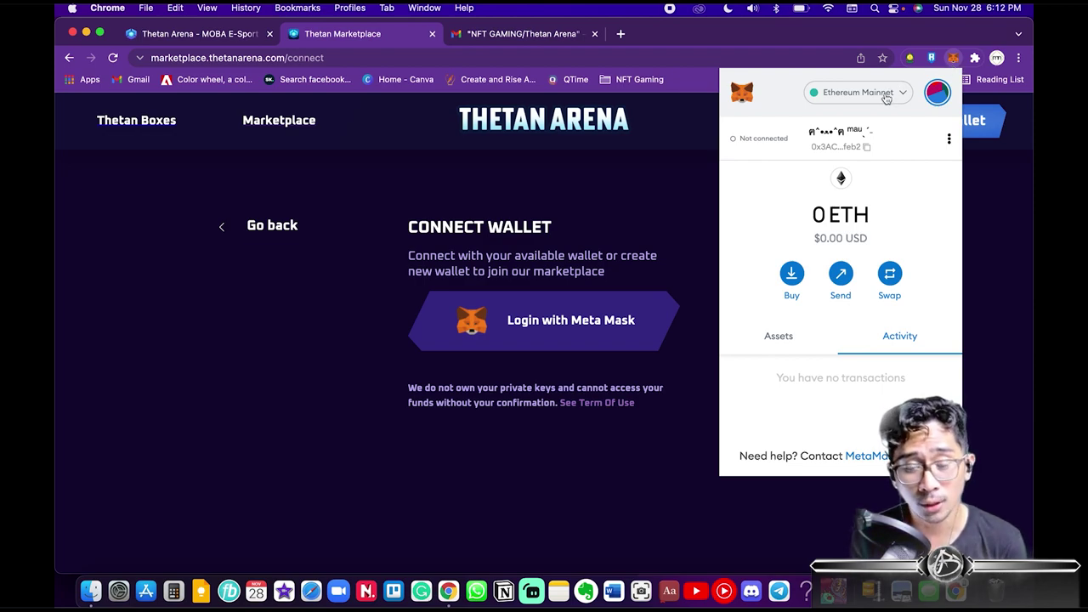
- Search the web for 'binance metamask' in a new tab
click(623, 35)
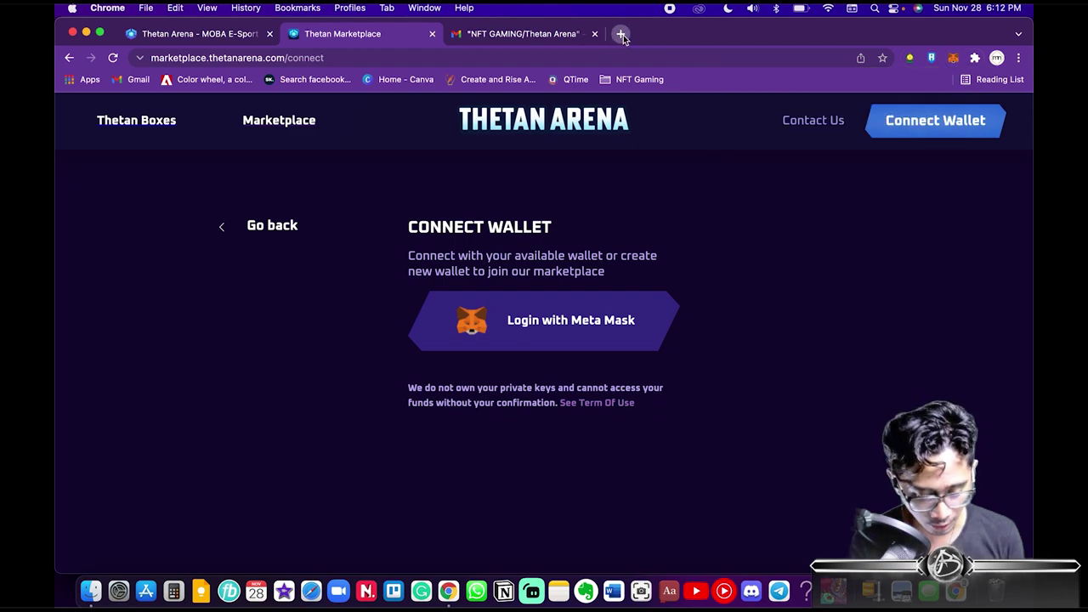
text(binance metamask)
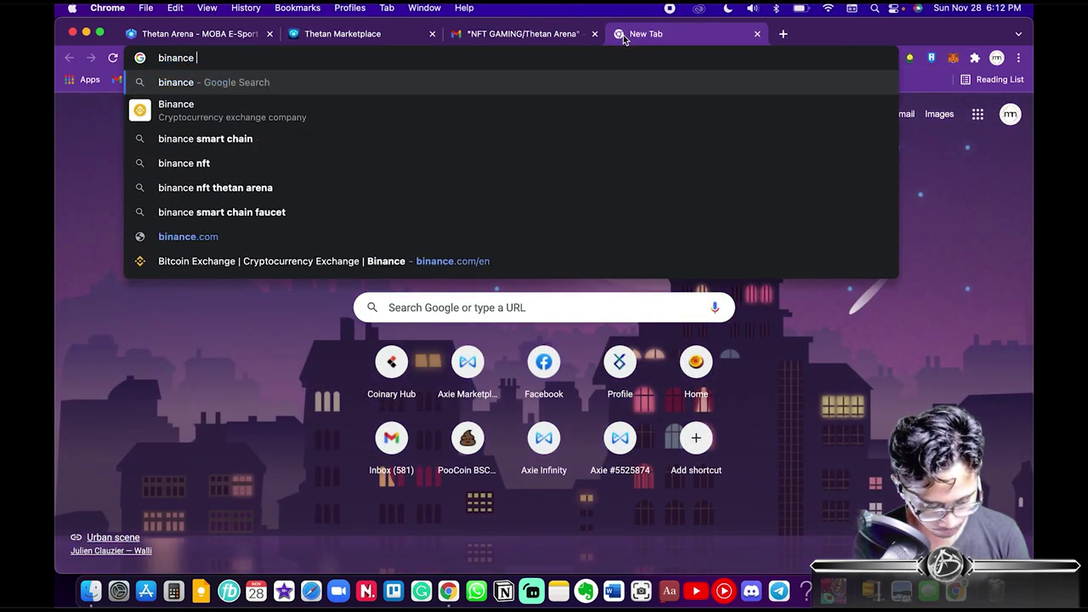
key(Return)
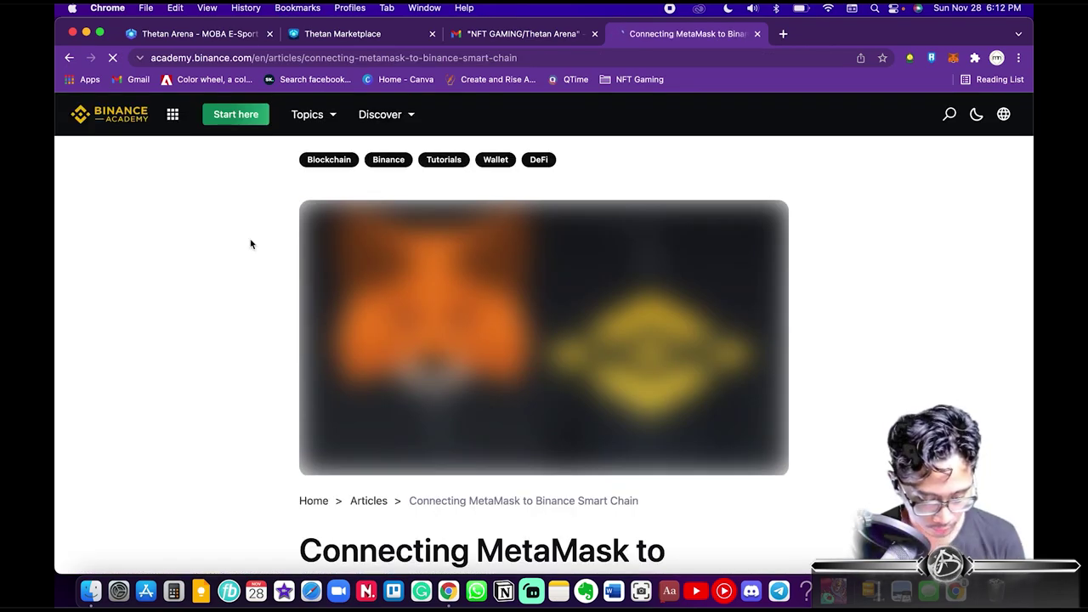
- Highlight the Smart Chain Mainnet settings (ChainID 56, BNB) in Binance Academy's MetaMask guide
scroll(474, 261, down, 10)
scroll(475, 266, down, 20)
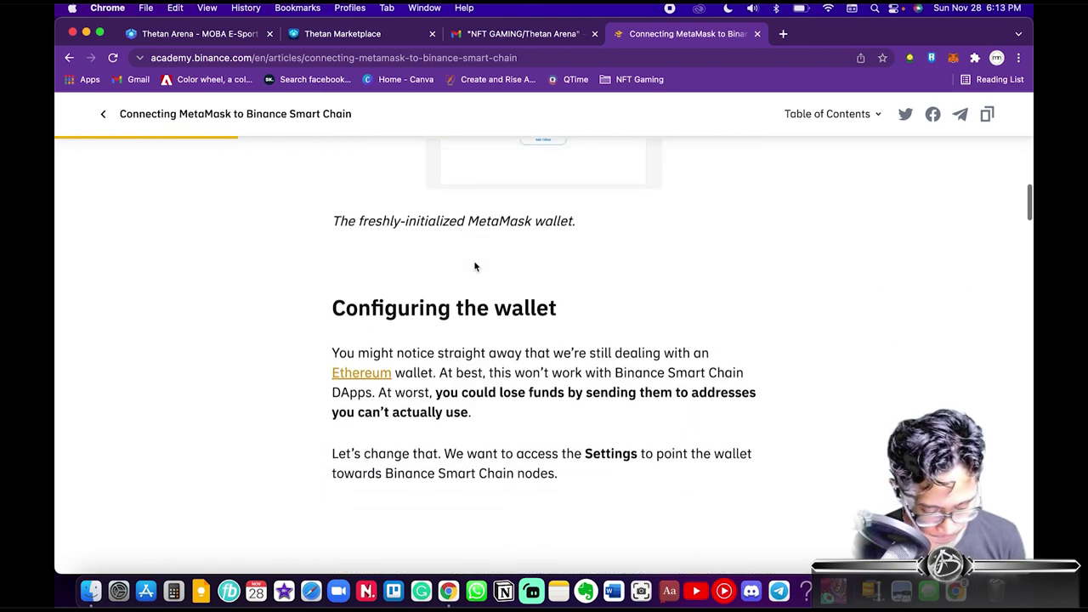
scroll(474, 266, down, 10)
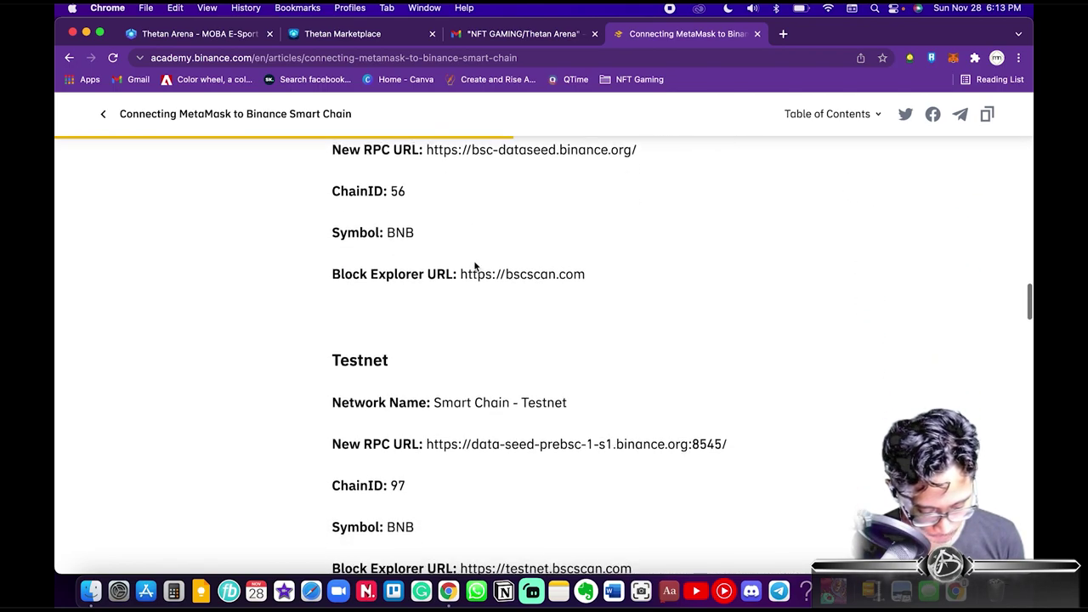
scroll(476, 270, up, 3)
drag(413, 192, 568, 187)
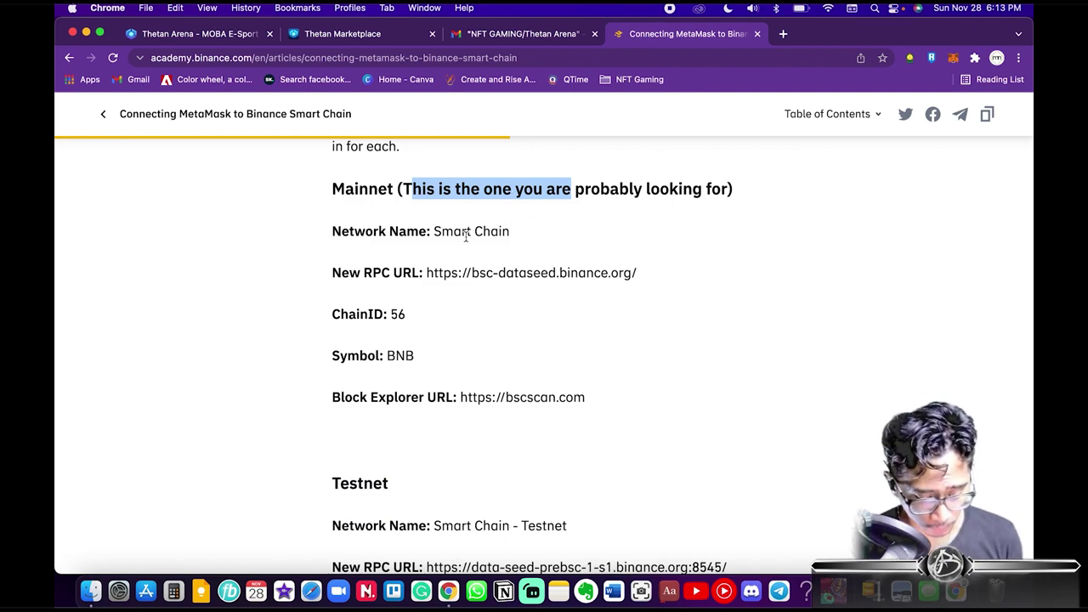
drag(434, 231, 470, 236)
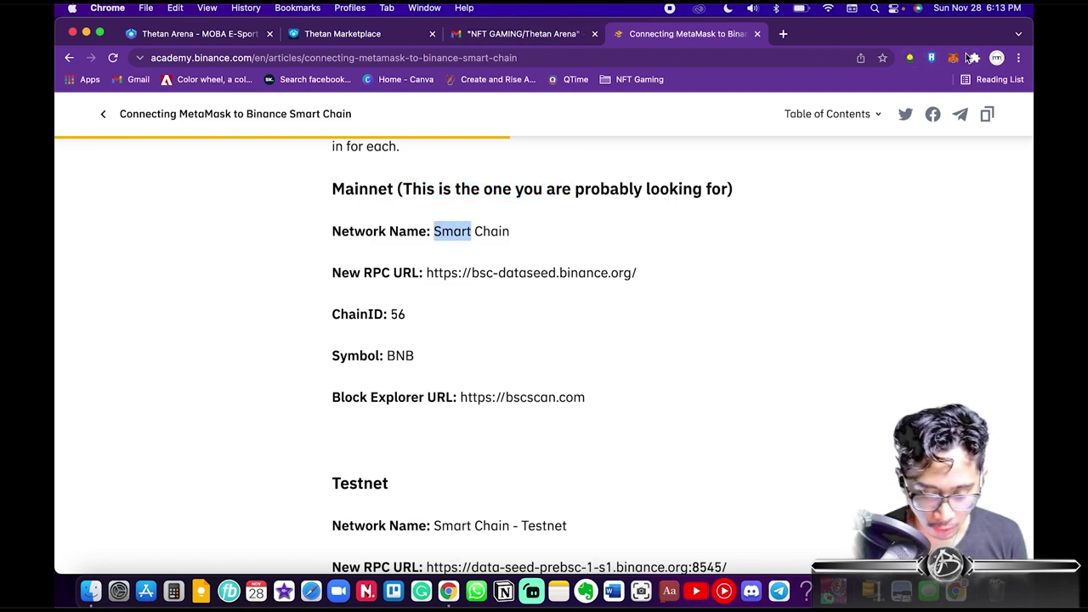
click(953, 61)
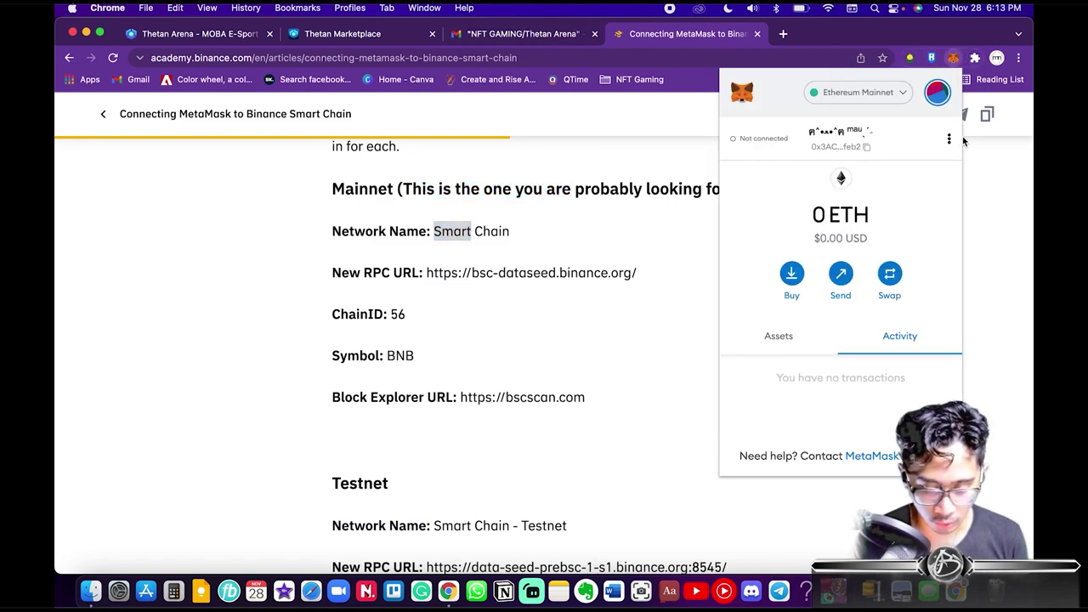
click(950, 139)
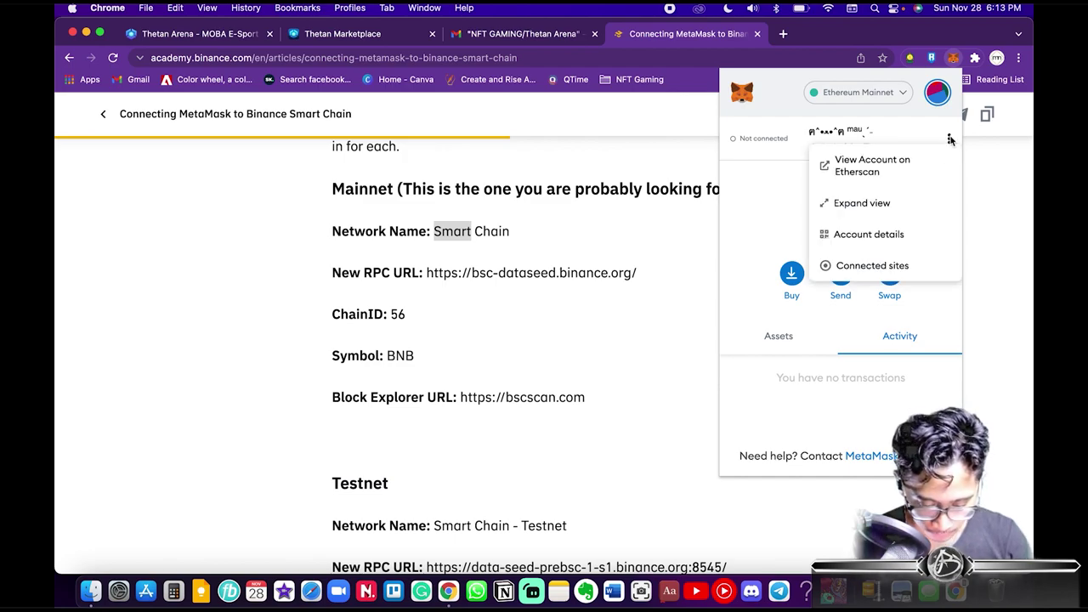
click(886, 204)
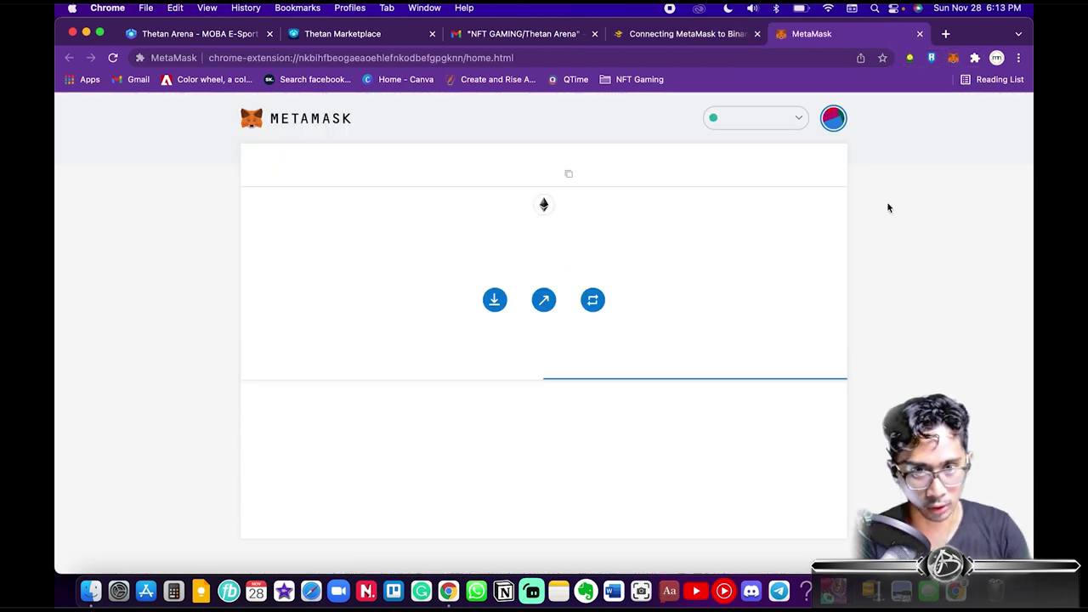
click(825, 122)
click(693, 459)
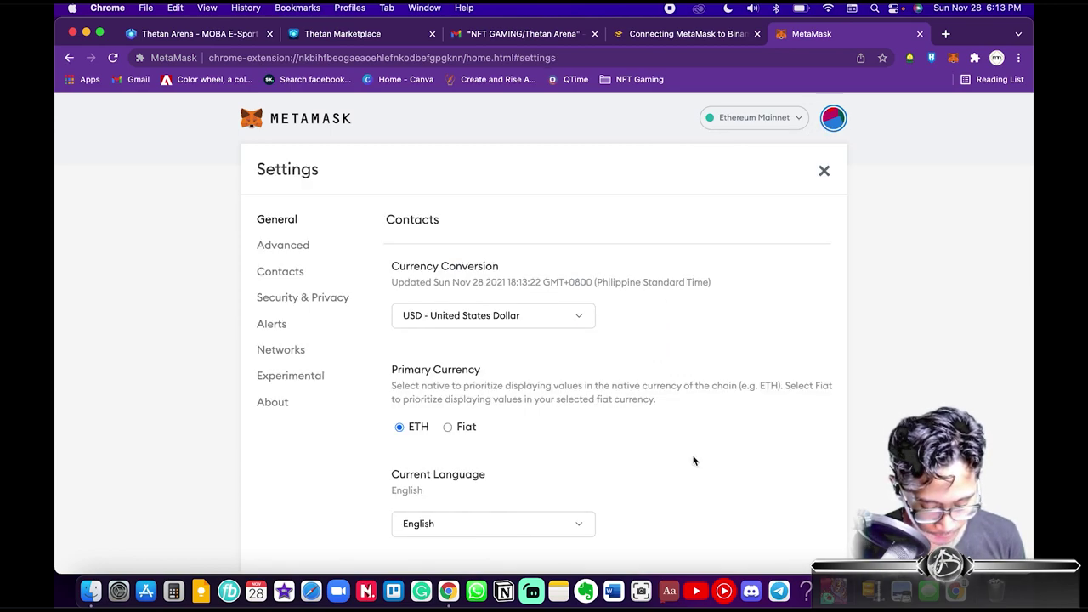
click(281, 352)
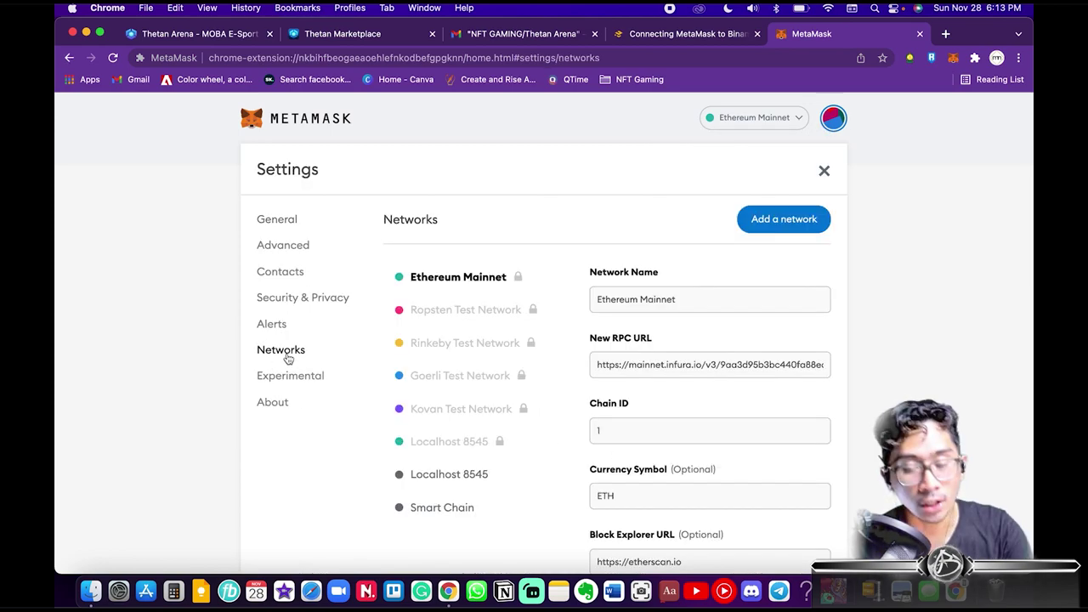
click(776, 220)
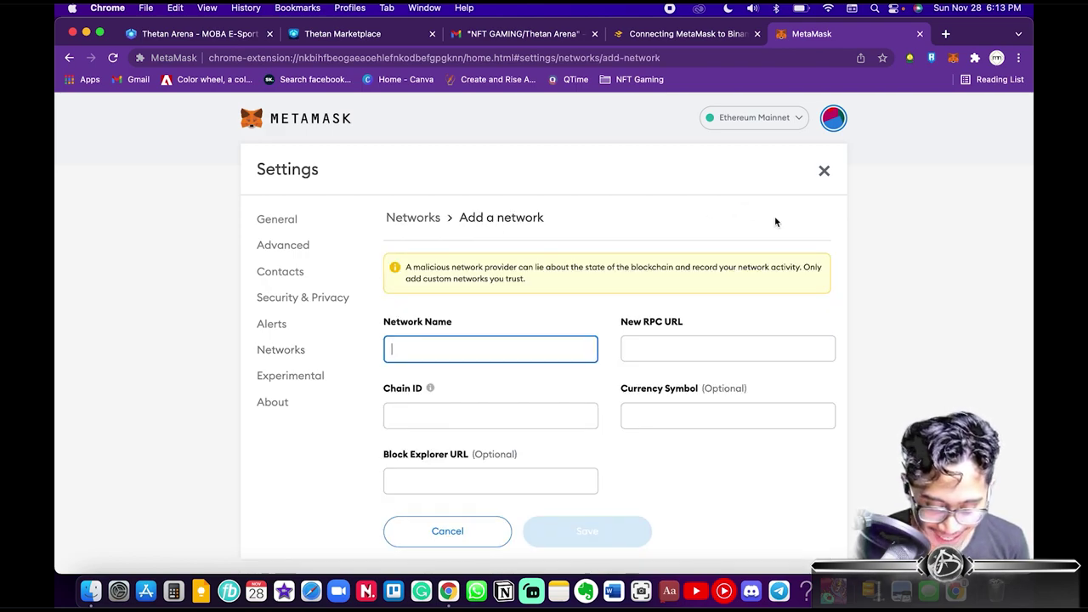
click(632, 44)
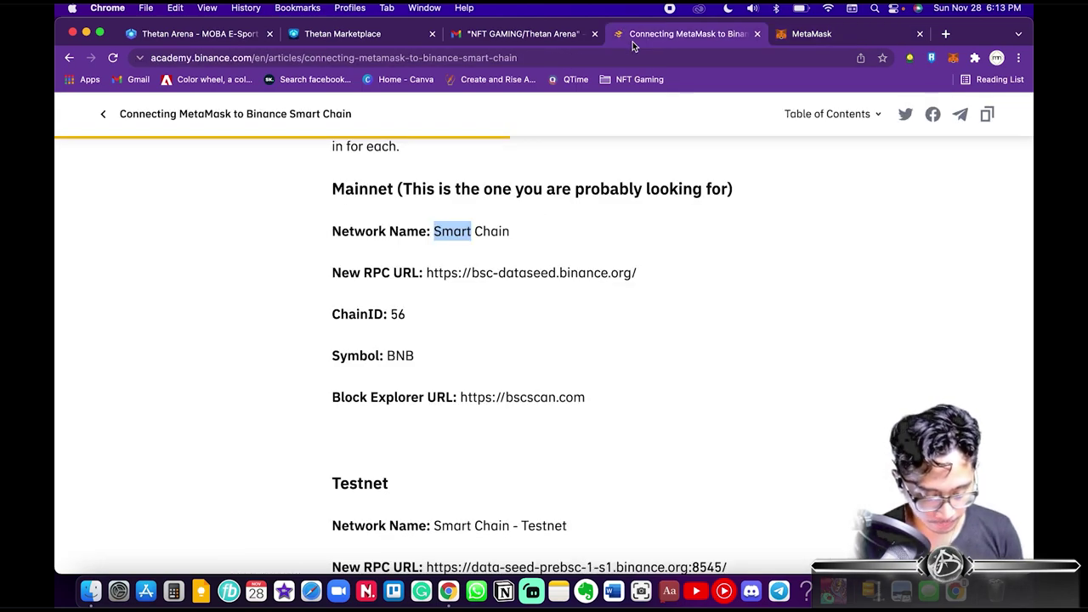
click(808, 34)
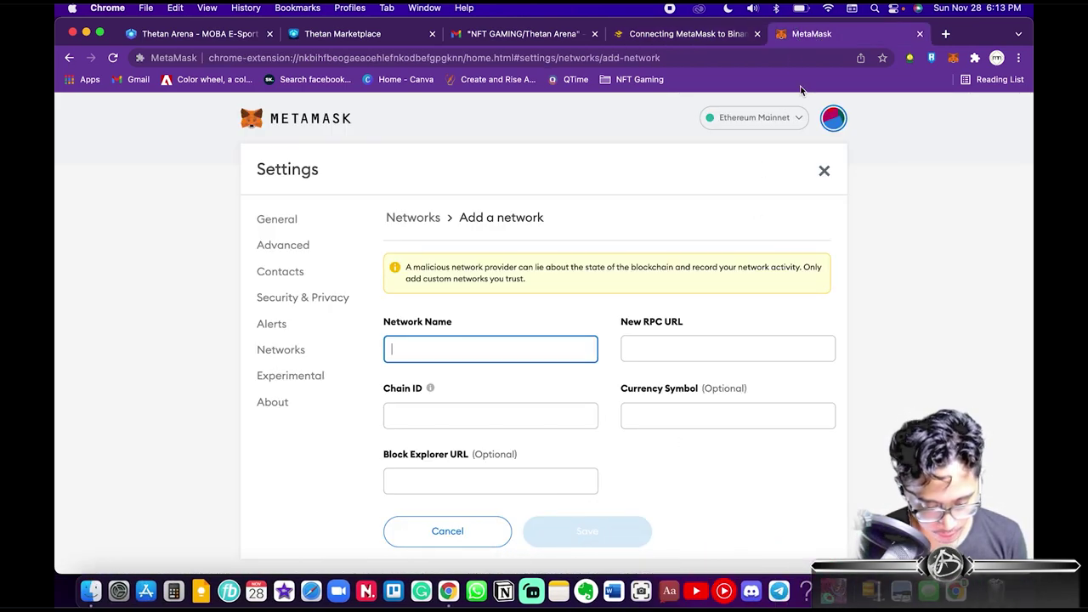
click(919, 35)
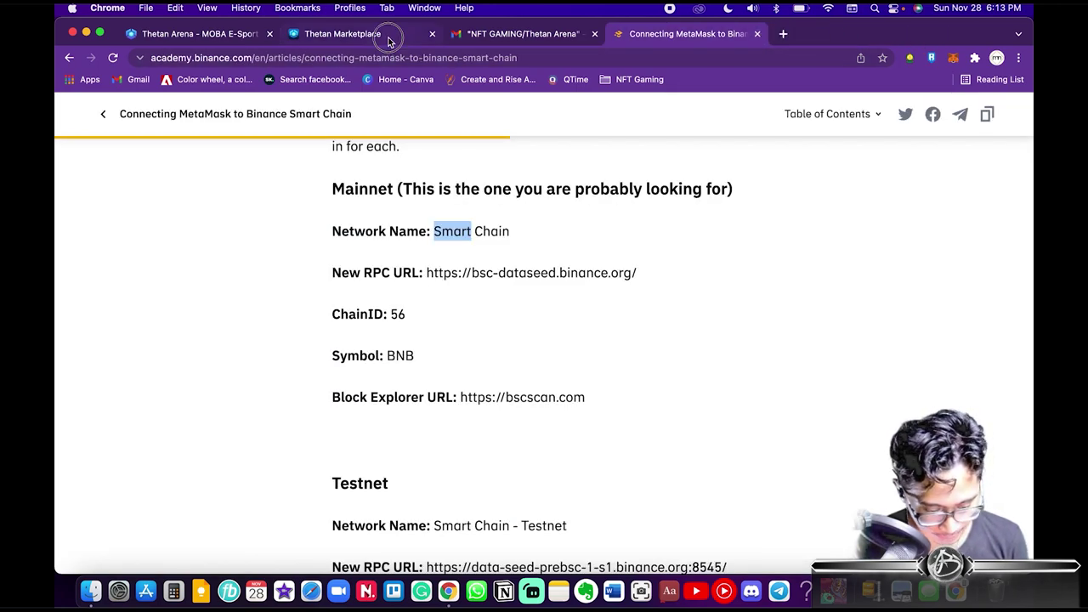
- Switch the MetaMask wallet network to Smart Chain on the marketplace page
click(389, 39)
click(952, 58)
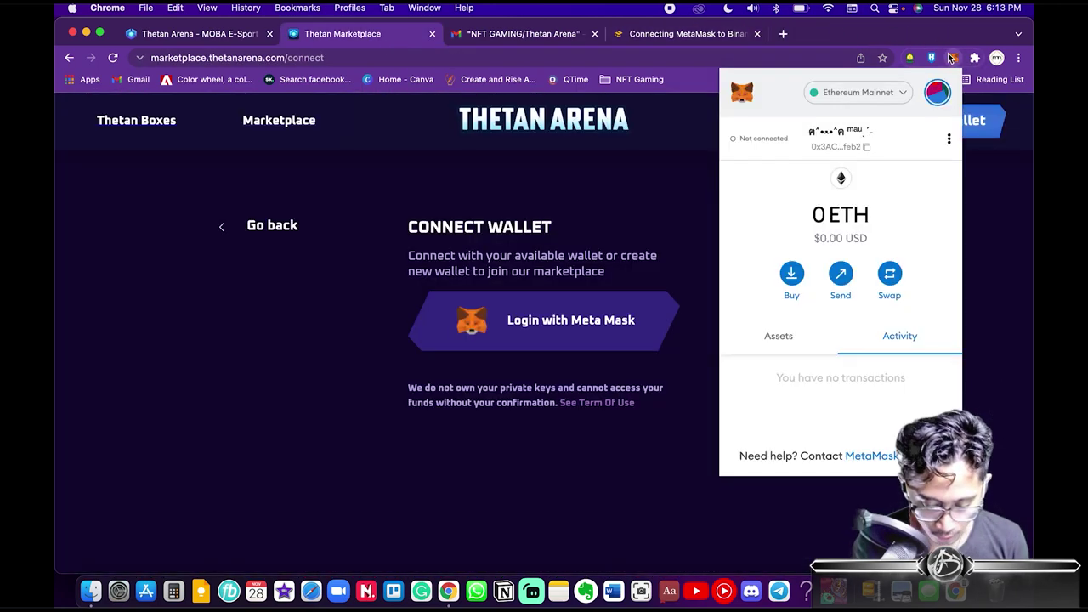
click(889, 94)
click(821, 218)
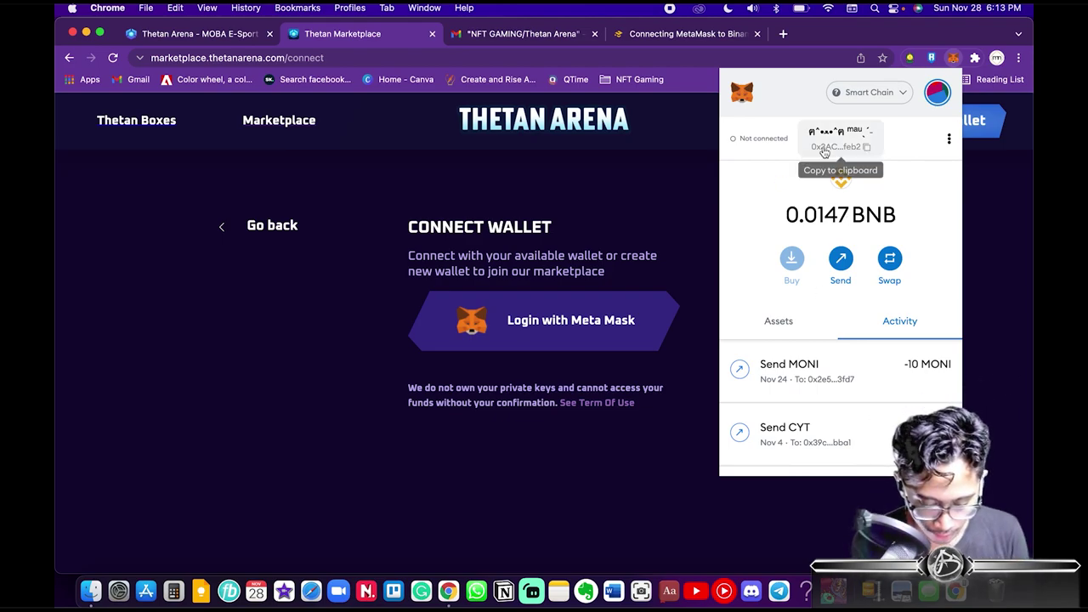
click(607, 245)
- Log in with MetaMask, approve the connection, and choose to create a new game account
click(557, 326)
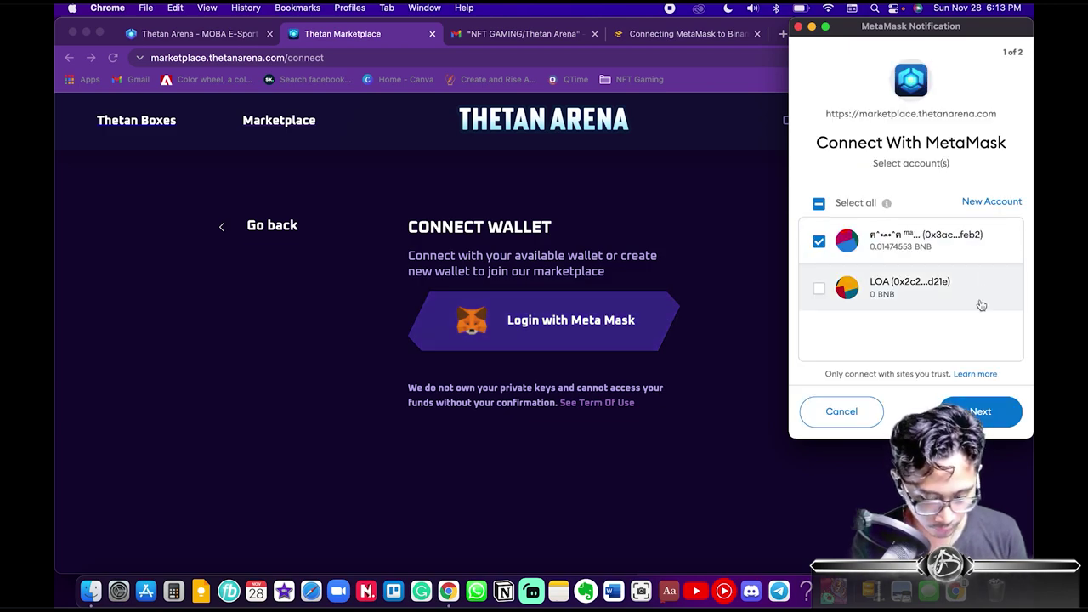
click(981, 413)
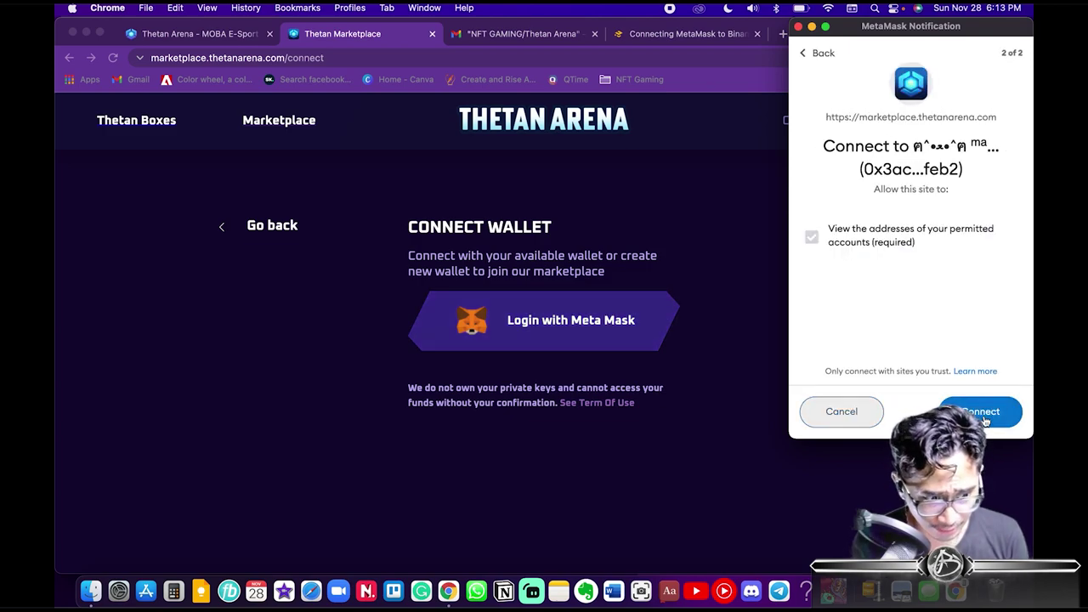
click(980, 412)
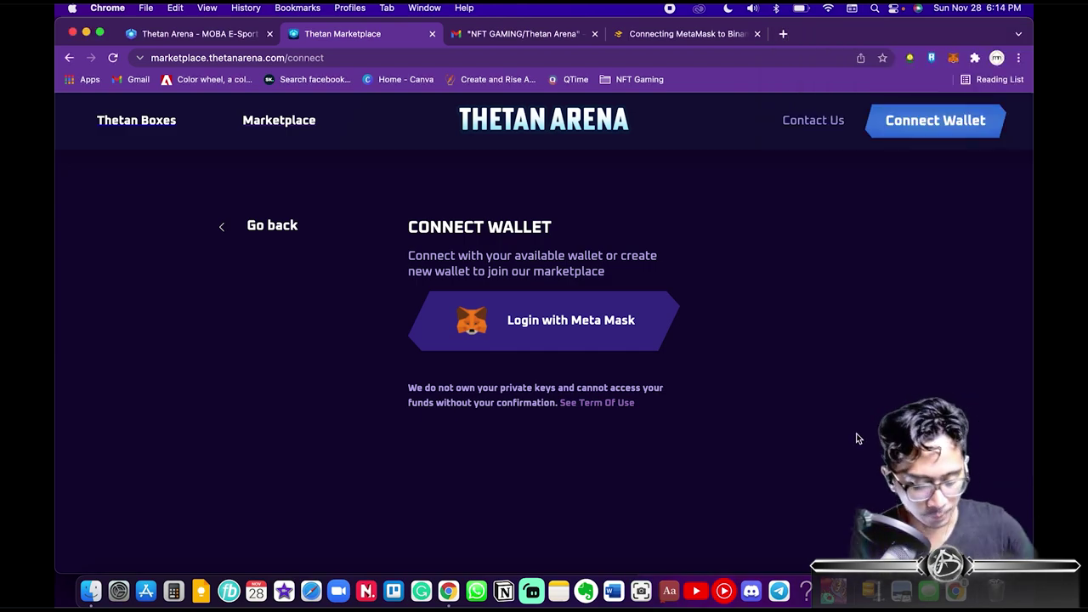
click(583, 331)
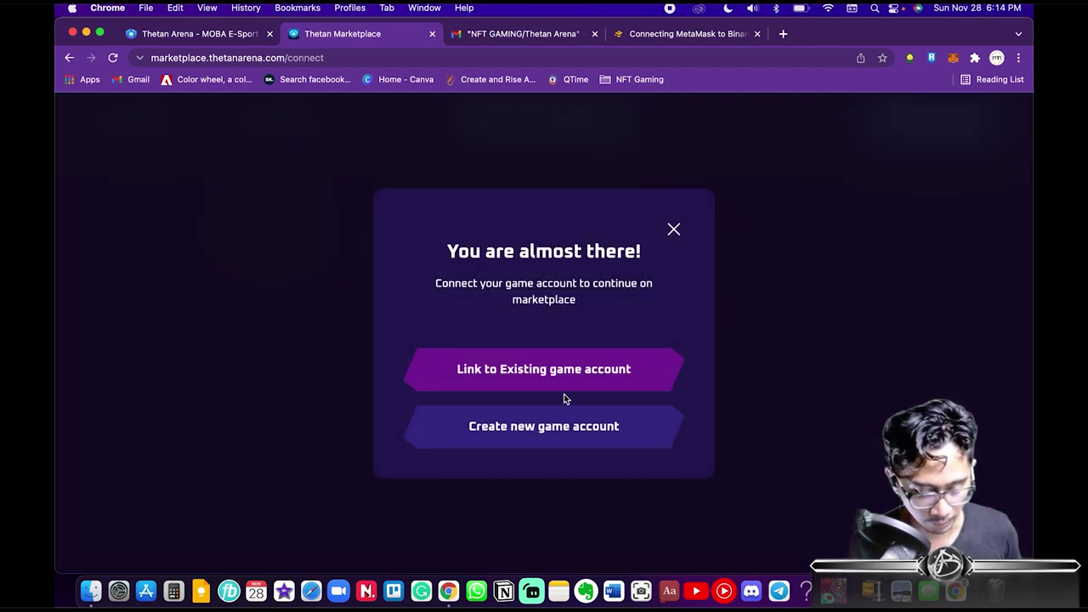
click(557, 432)
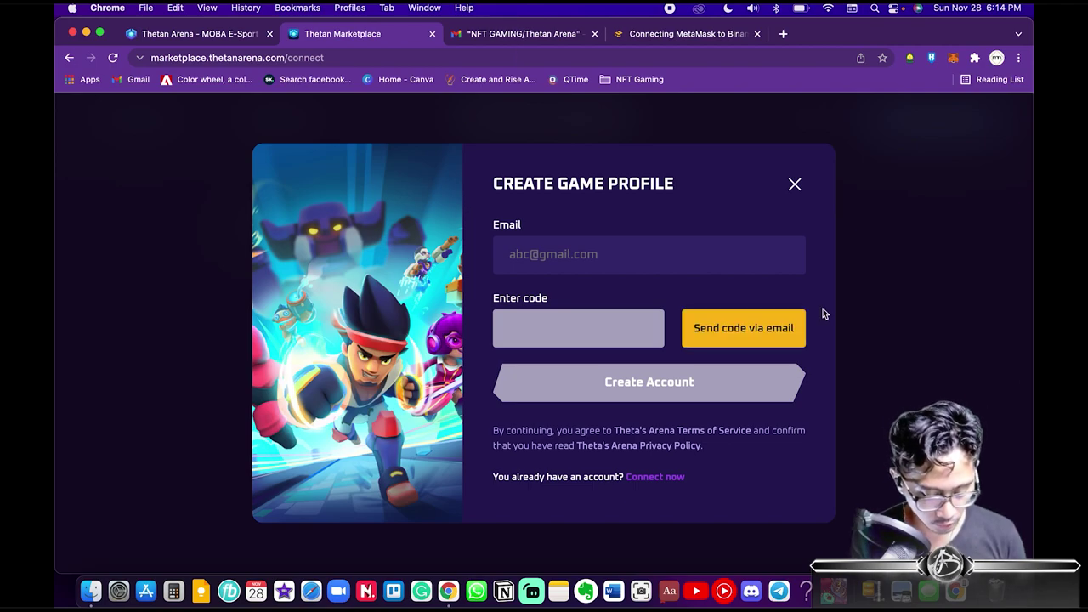
- Have a verification code emailed, then copy it from the Wolffun email in Gmail
click(762, 338)
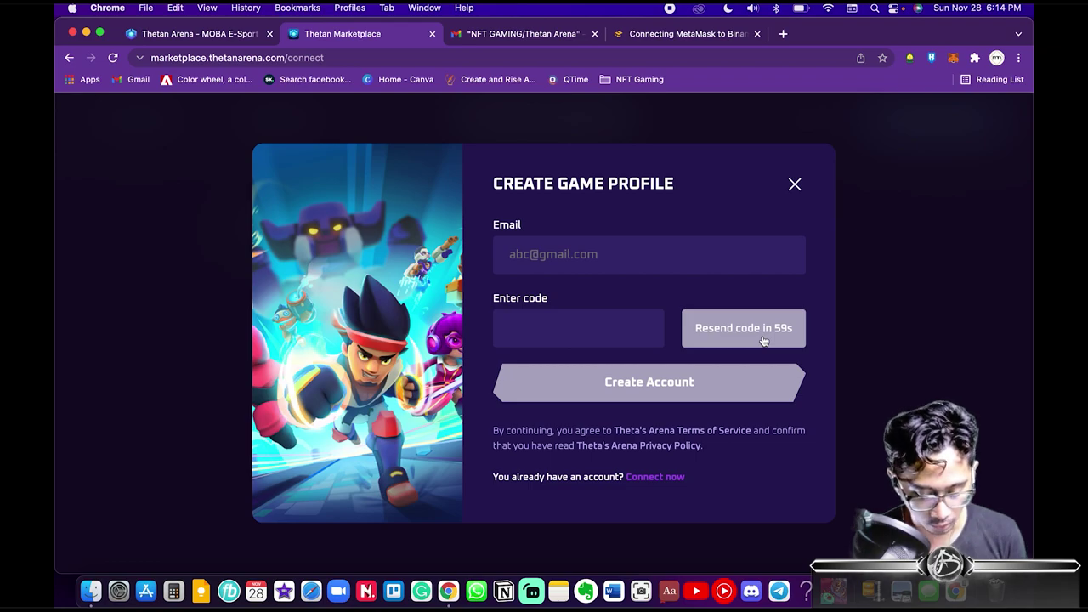
click(505, 36)
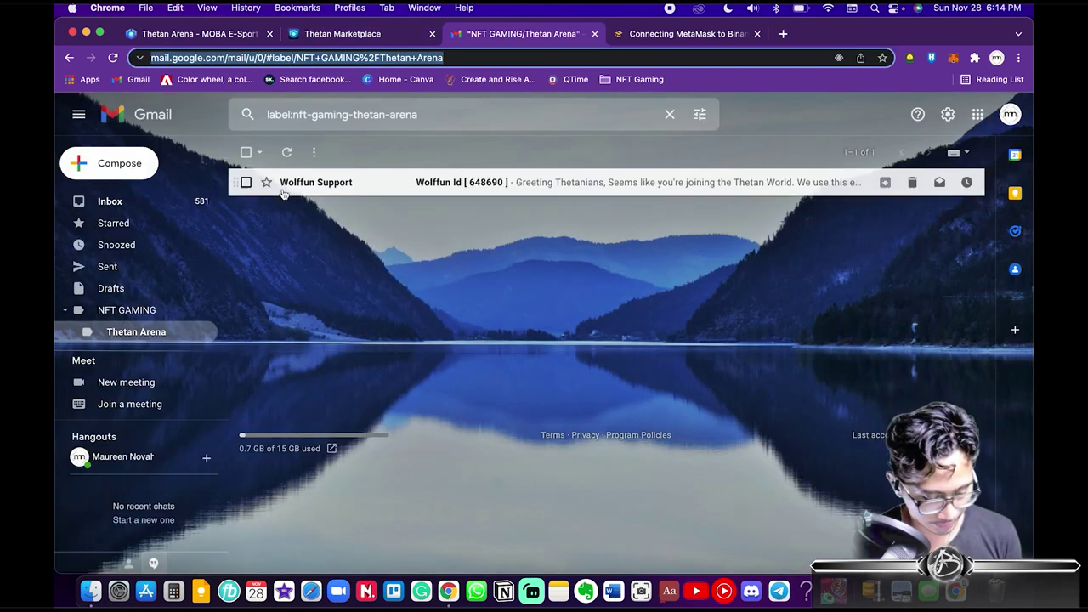
click(503, 181)
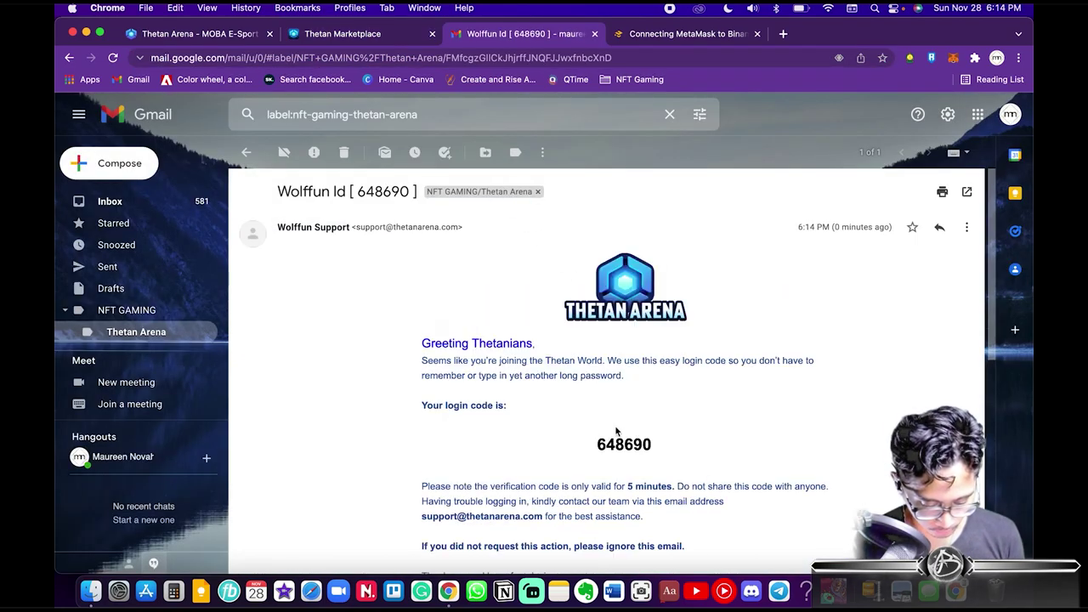
double_click(618, 444)
key(super+c)
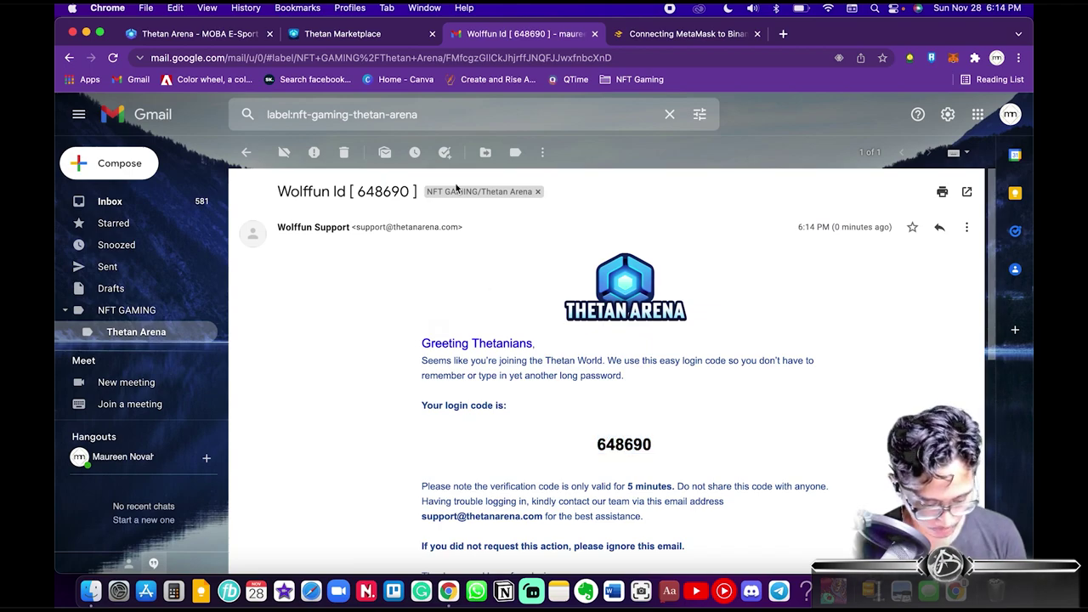
click(359, 37)
- Paste the emailed code into the profile form and create the game account
click(593, 318)
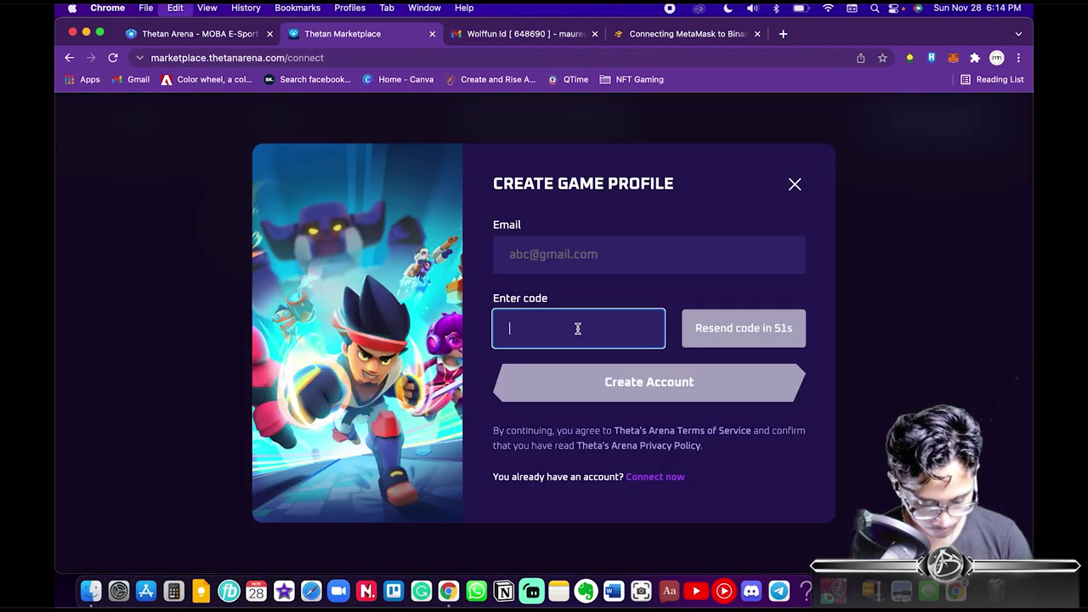
key(super+v)
click(680, 397)
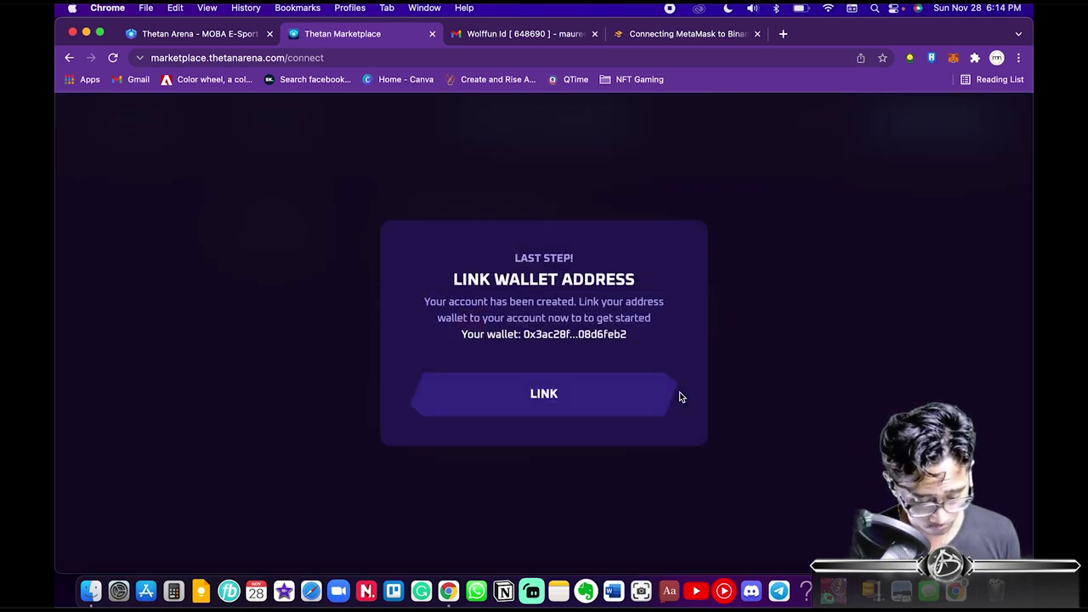
- Link the MetaMask wallet to the account, accept the agreement, and sign in with it
click(585, 403)
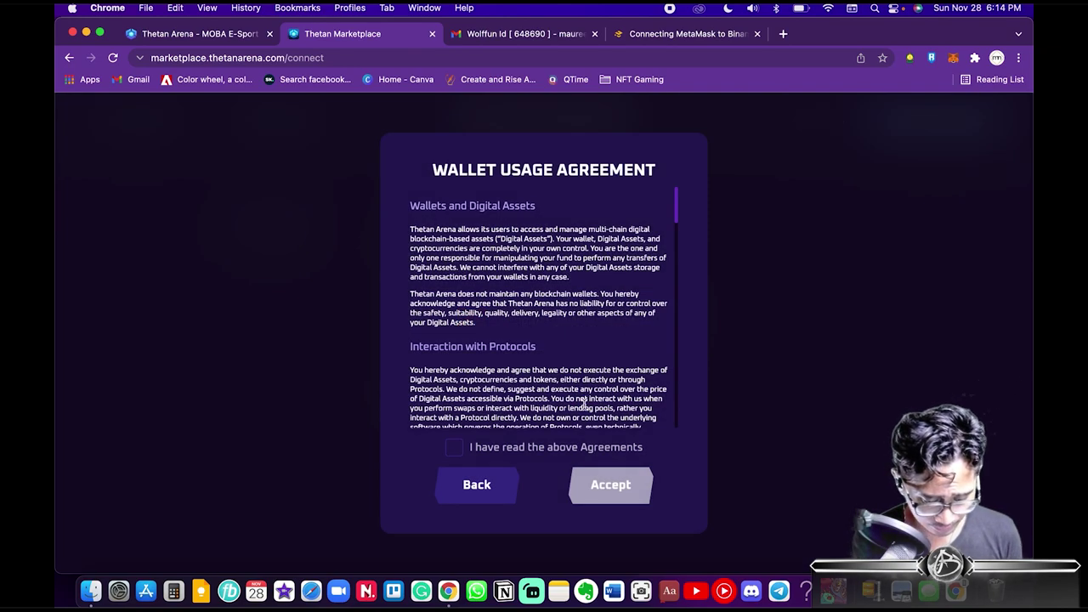
scroll(591, 391, down, 15)
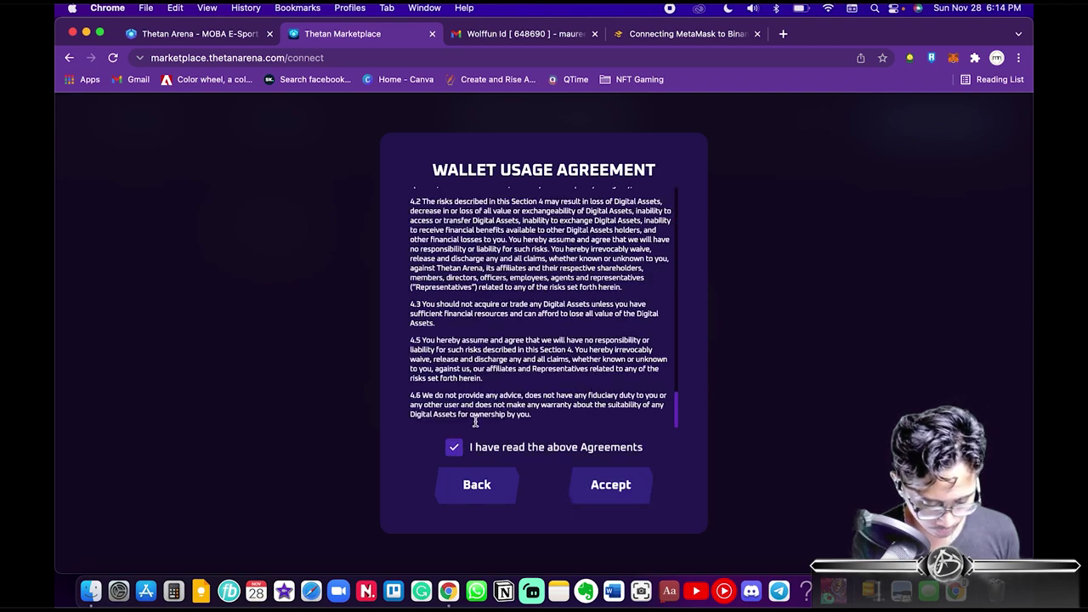
click(617, 485)
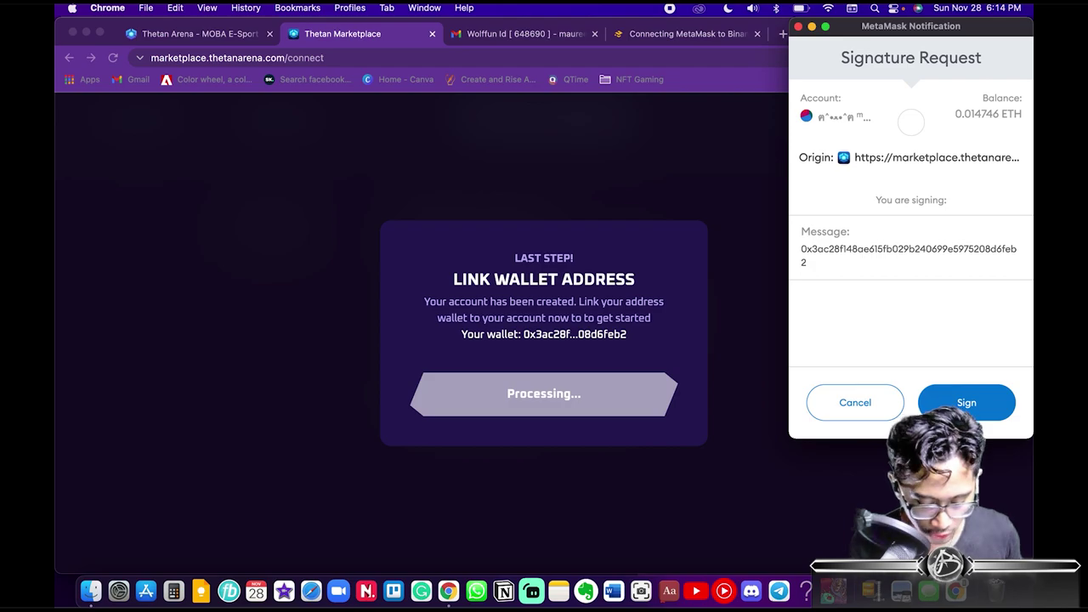
click(978, 412)
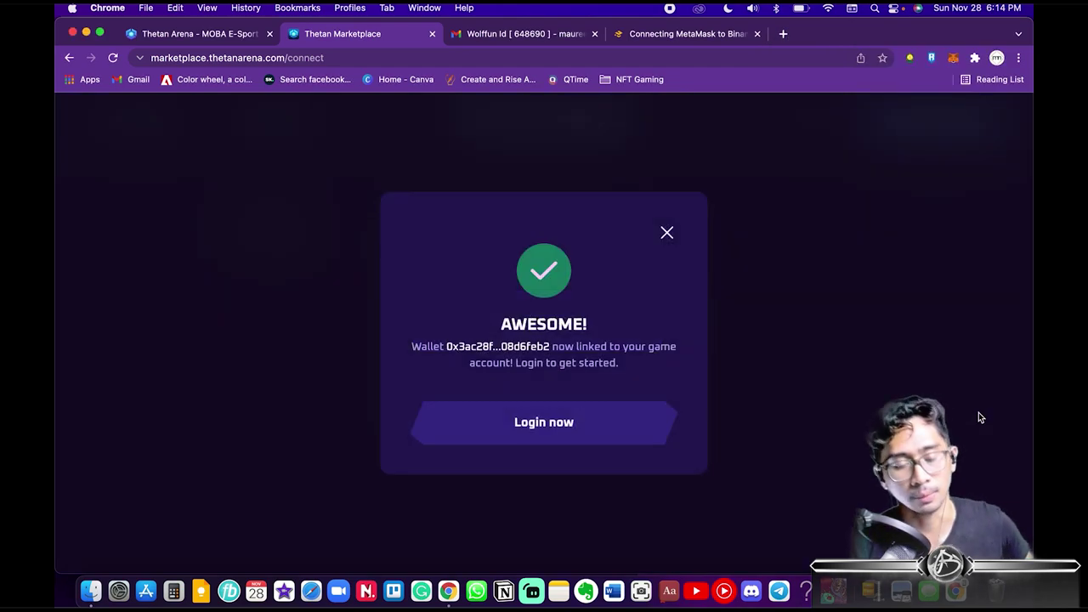
click(578, 430)
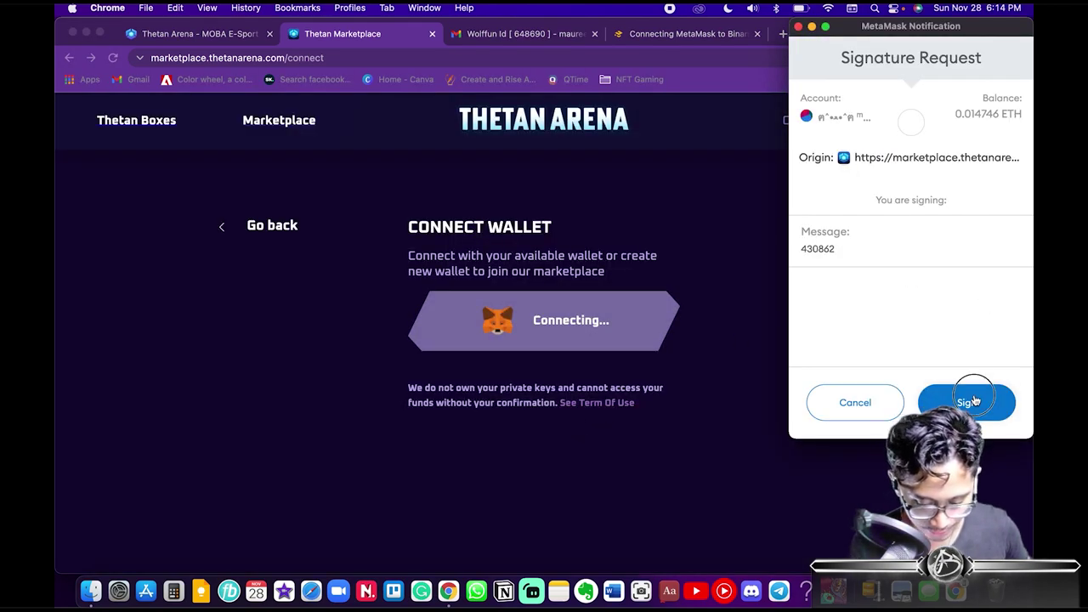
click(976, 400)
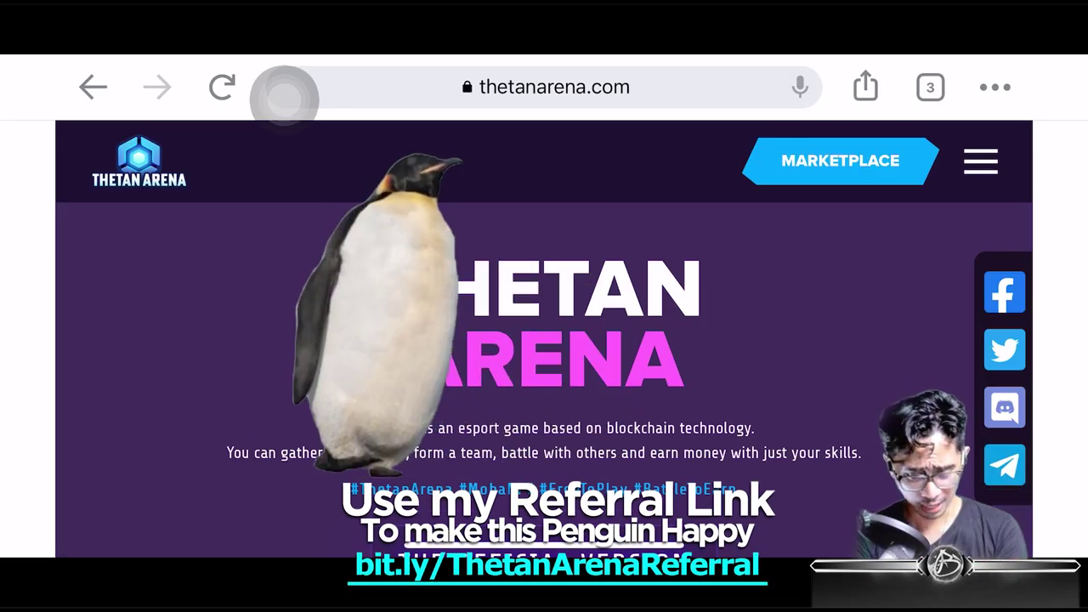
- Scroll the thetanarena.com page down to the game's download buttons
scroll(544, 340, down, 2)
scroll(545, 340, up, 3)
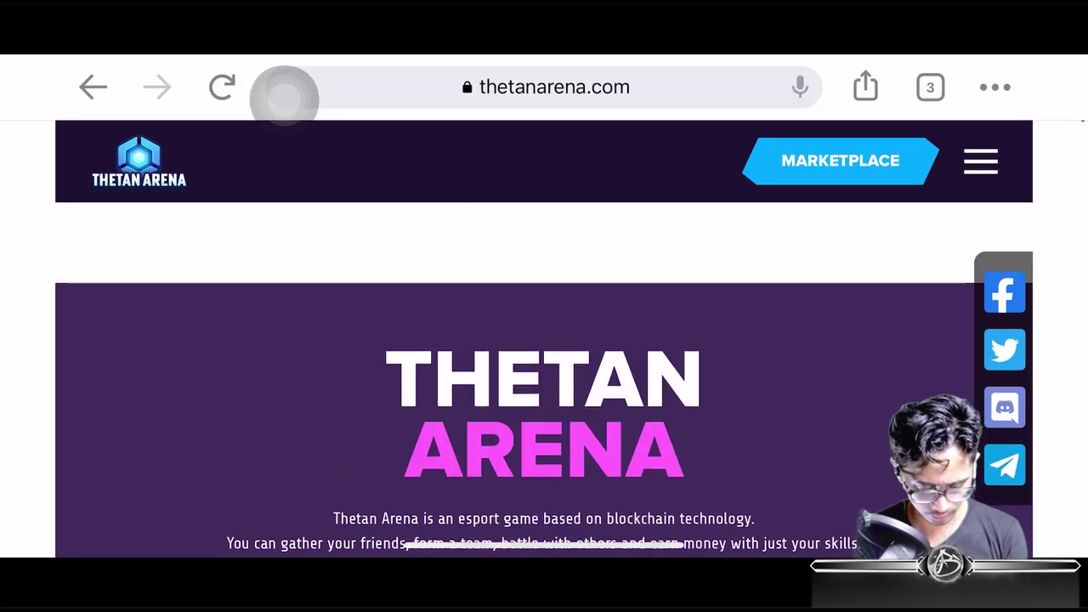
scroll(545, 340, down, 1)
scroll(544, 340, down, 4)
scroll(284, 99, down, 2)
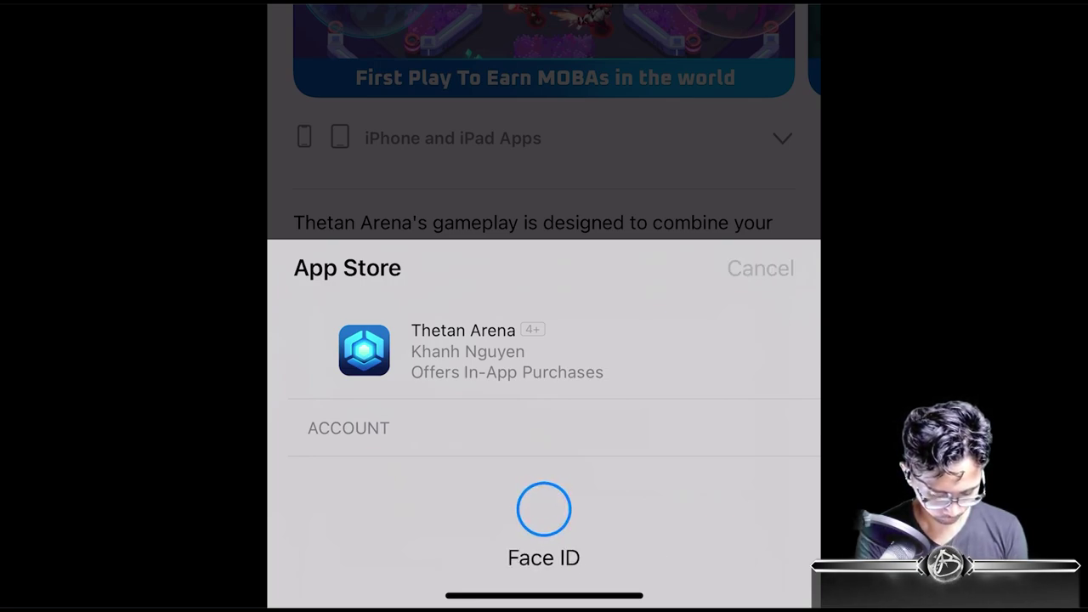
- Close the completed Thetan Arena install confirmation and open the game from the App Store
click(432, 21)
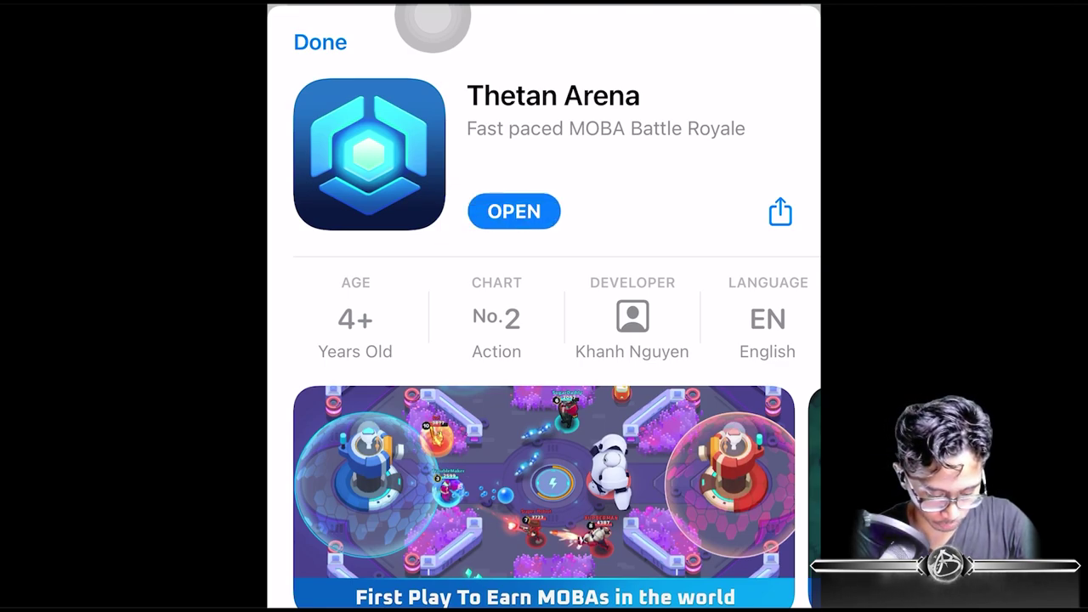
click(513, 211)
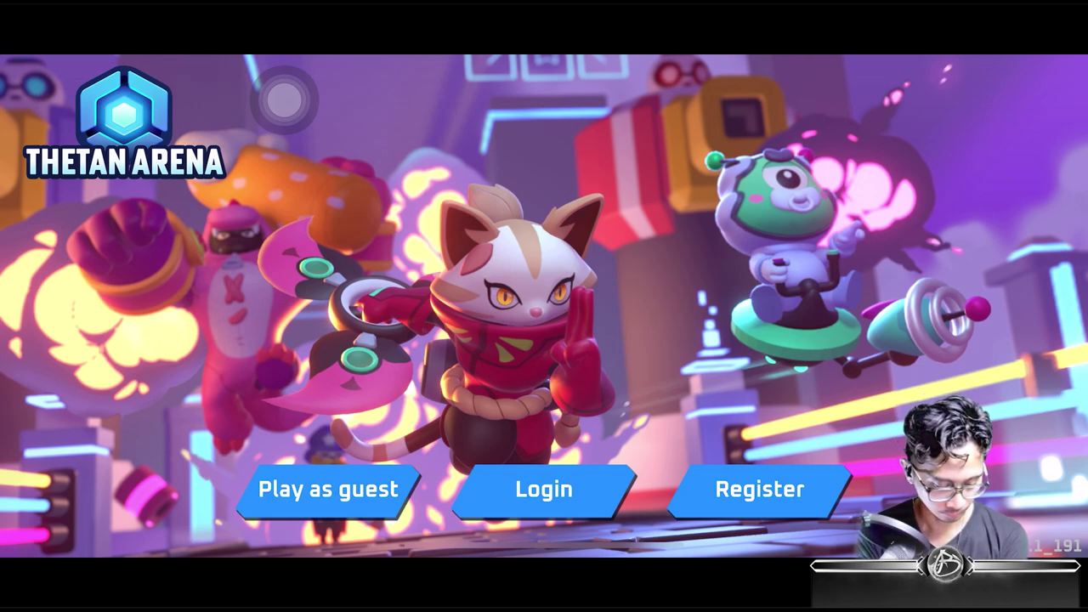
- Log in to Thetan Arena by email, entering the login code that was sent
click(544, 489)
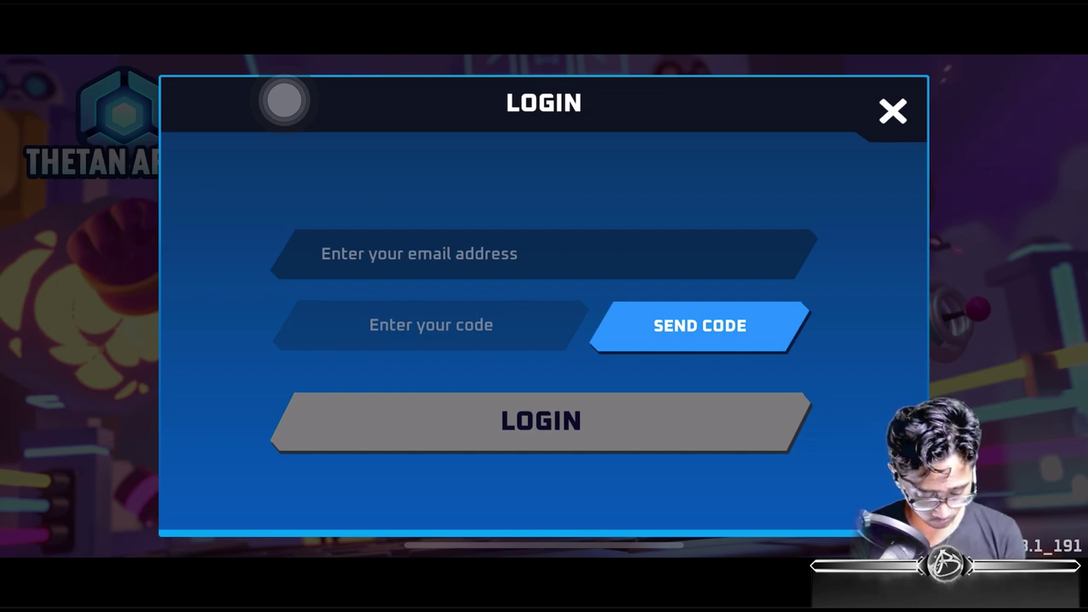
click(699, 326)
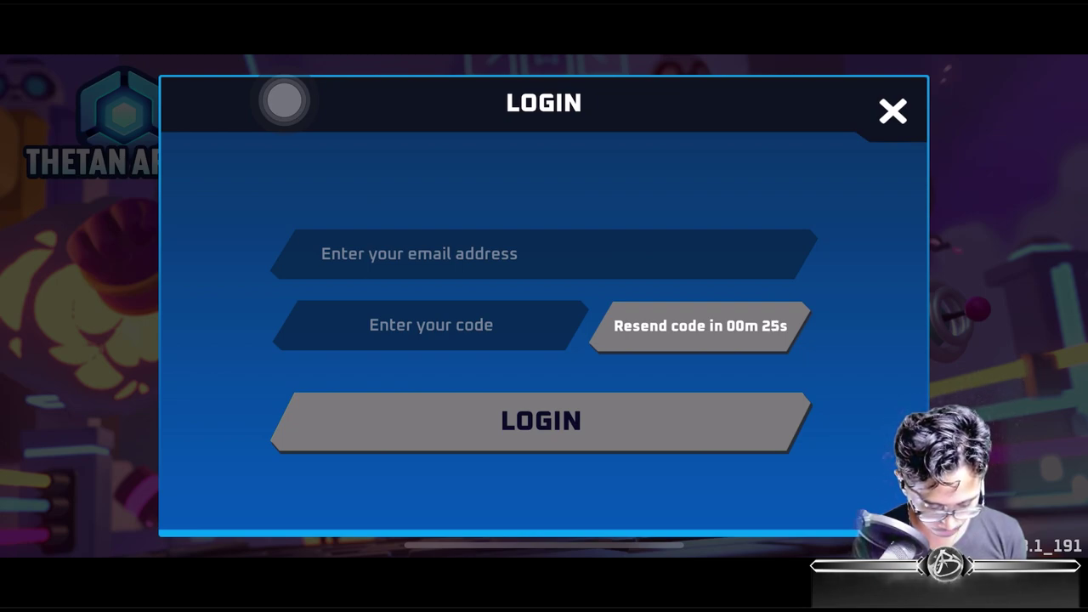
click(431, 325)
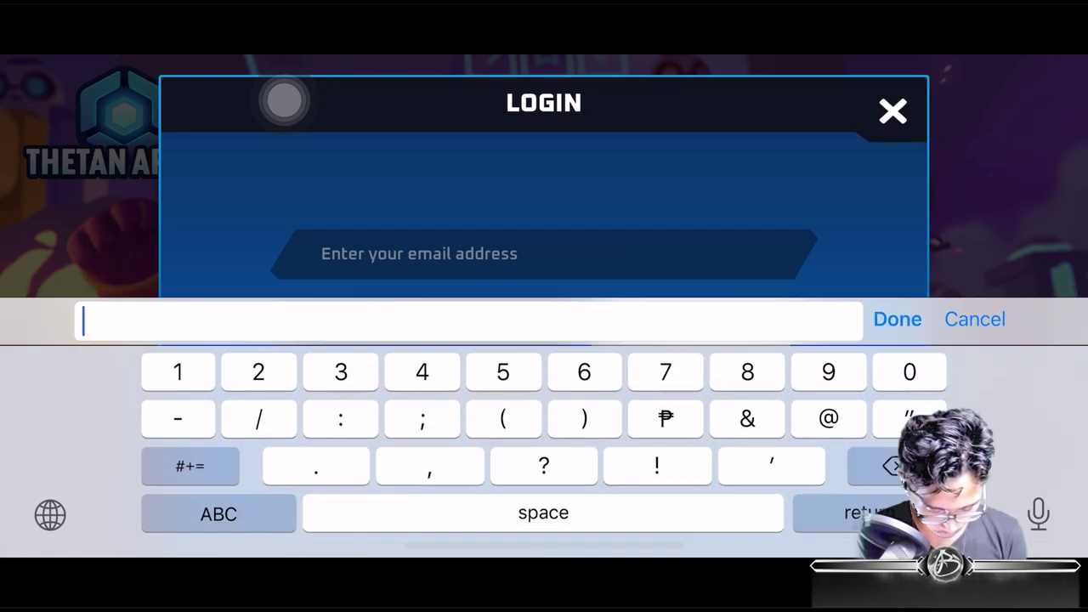
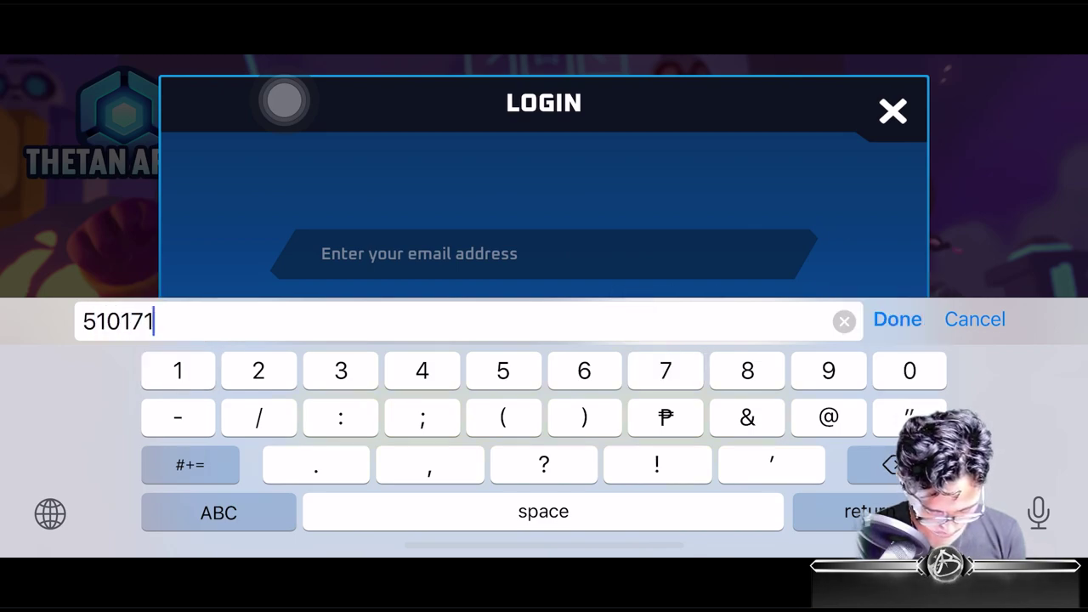
click(897, 319)
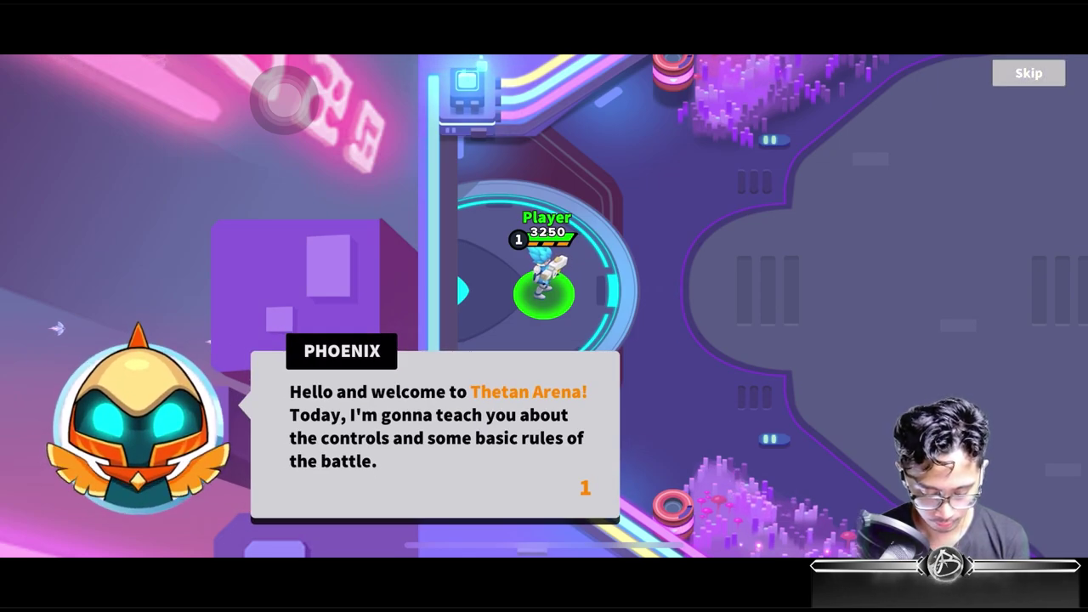
- Skip Phoenix's tutorial dialogs and confirm the free heroes Raidon, Steelshot and Veinka
click(85, 328)
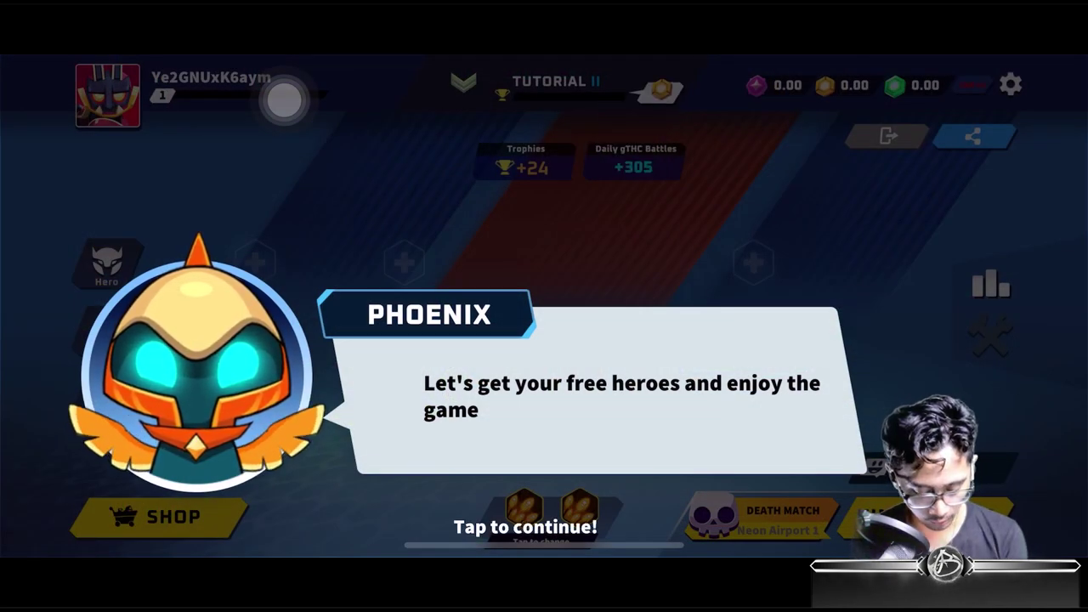
click(284, 100)
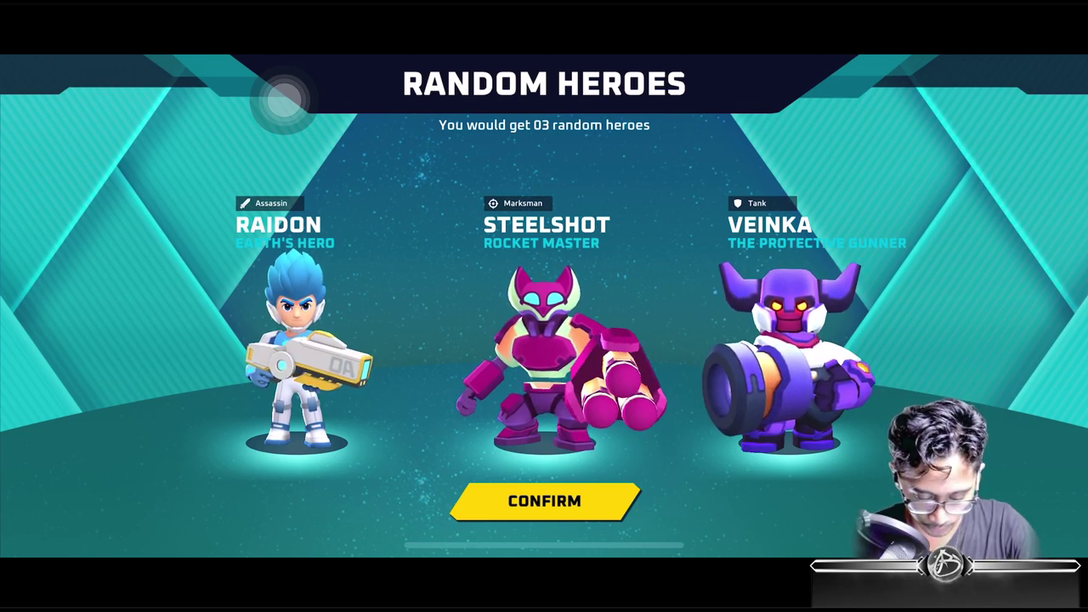
click(544, 501)
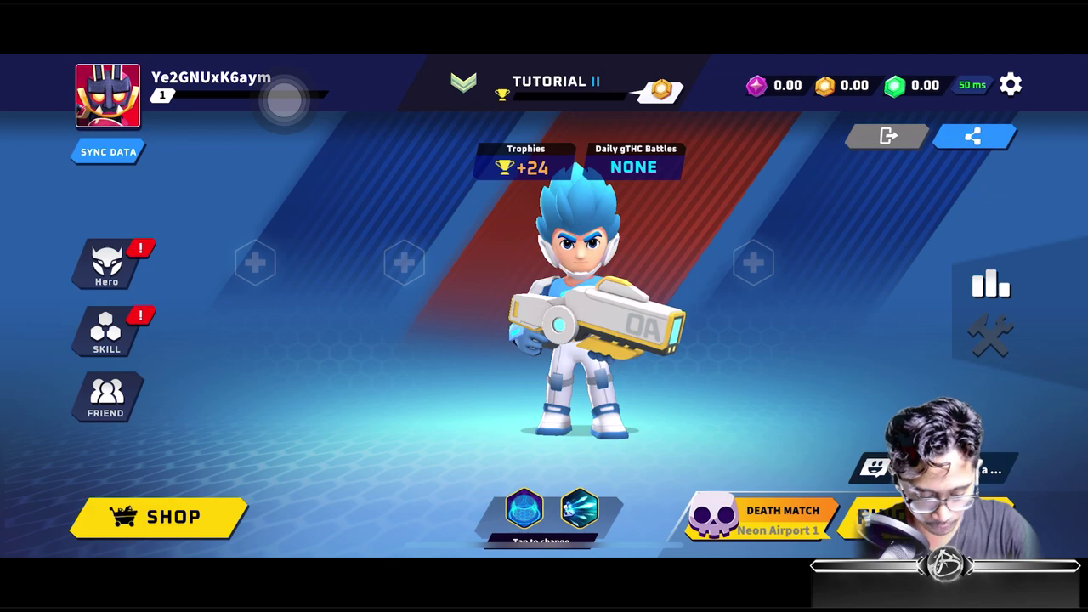